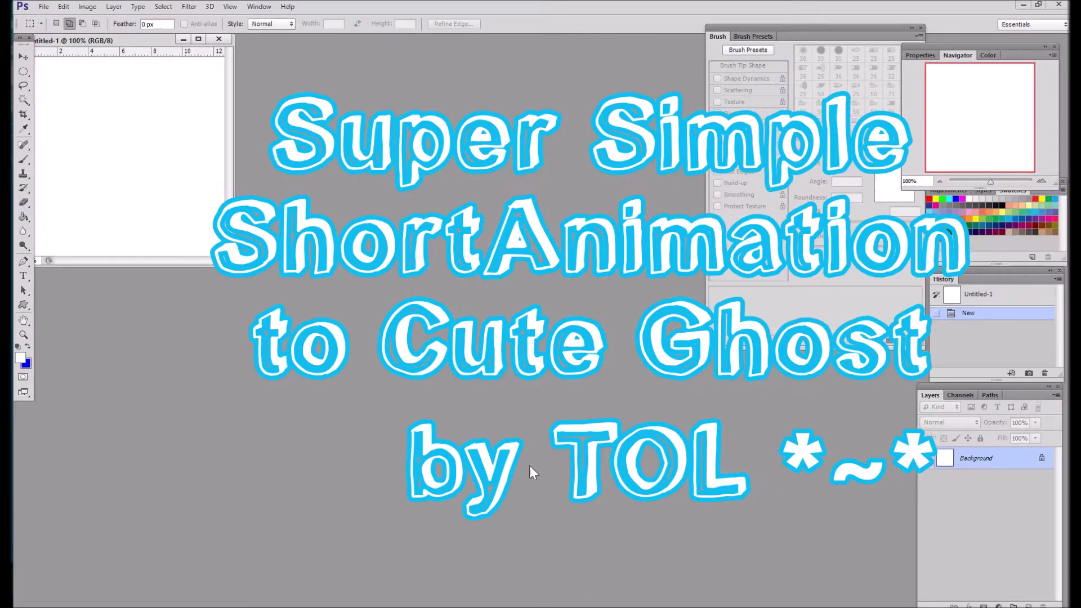
Step: Create a new blank document with an empty layer and pick the Brush
key(ctrl+plus)
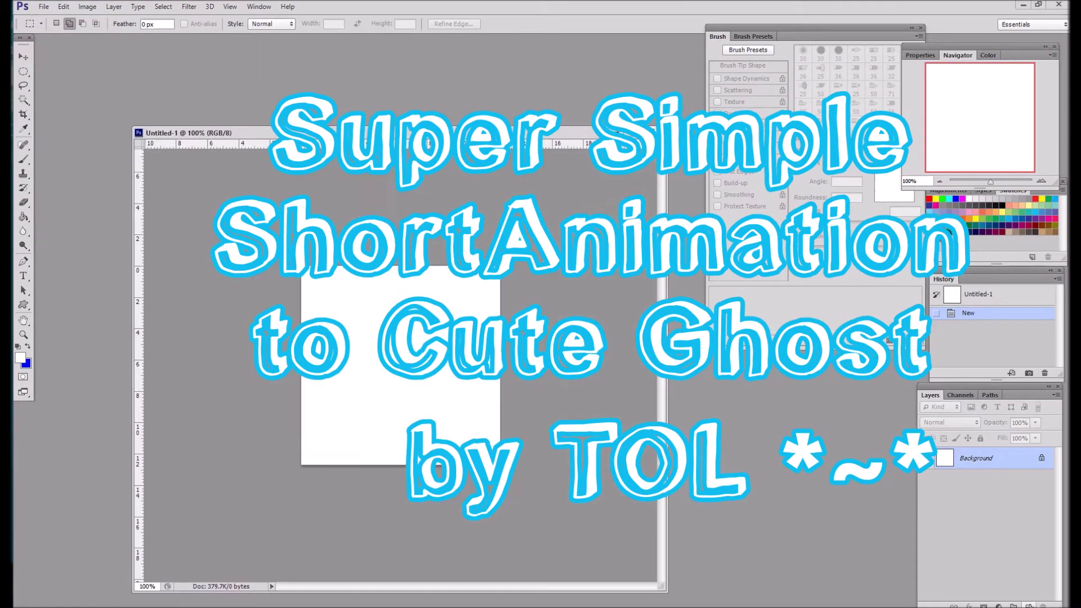
key(ctrl+shift+alt+n)
key(b)
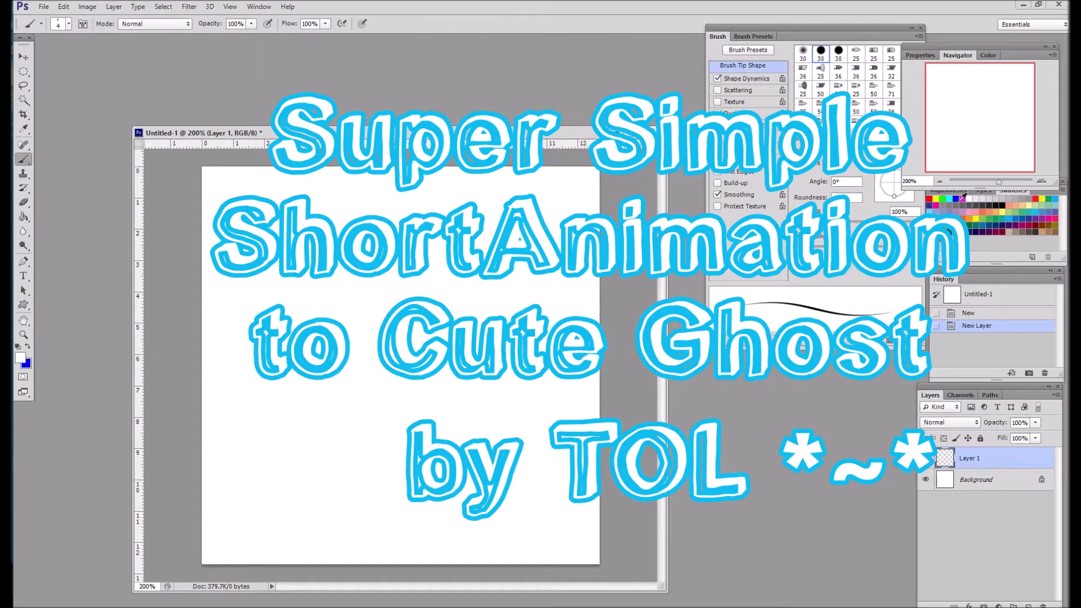
Step: Paint the first cyan strokes of the bottle's sides and shoulders
click(970, 195)
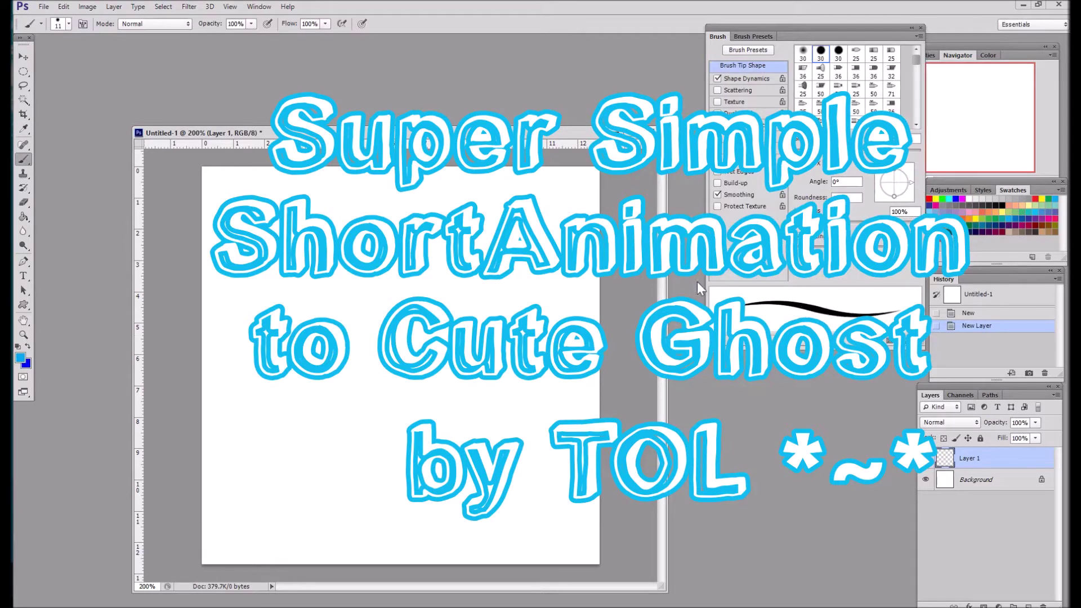
mouse_move(364, 299)
mouse_down()
mouse_move(408, 280)
mouse_move(388, 278)
mouse_move(318, 332)
mouse_move(333, 470)
mouse_up()
mouse_move(413, 291)
mouse_down()
mouse_move(468, 325)
mouse_move(459, 476)
mouse_up()
Step: Close the bottle outline and fill its interior with the Paint Bucket
drag(316, 373, 464, 485)
drag(473, 318, 459, 484)
key(g)
click(394, 394)
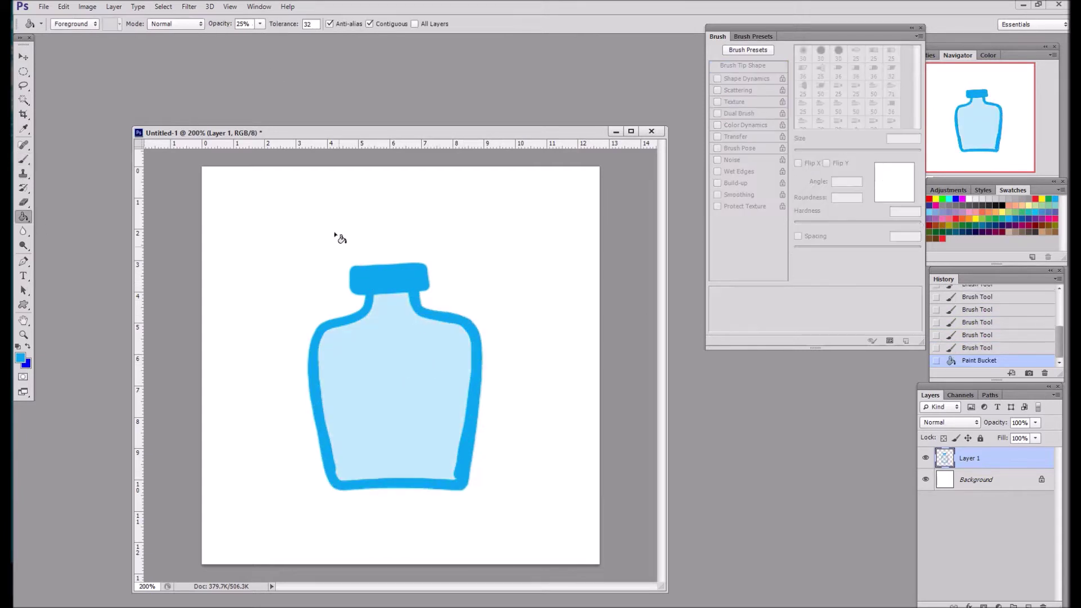
click(957, 360)
Step: Paint a yellow label outline inside the bottle
click(952, 336)
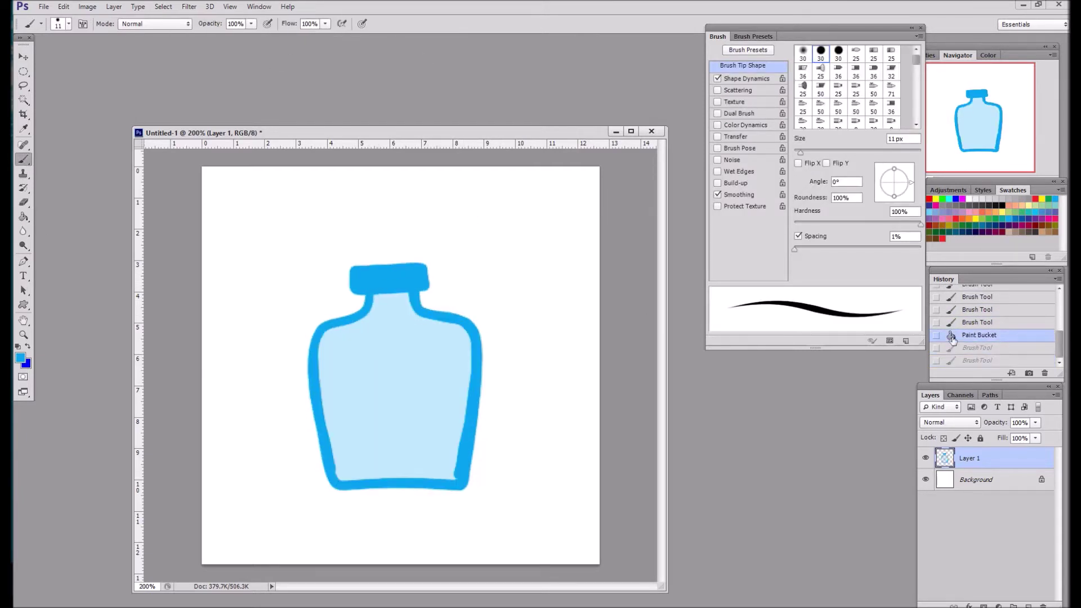
click(936, 199)
mouse_move(349, 355)
mouse_down()
mouse_move(356, 444)
mouse_move(422, 452)
mouse_up()
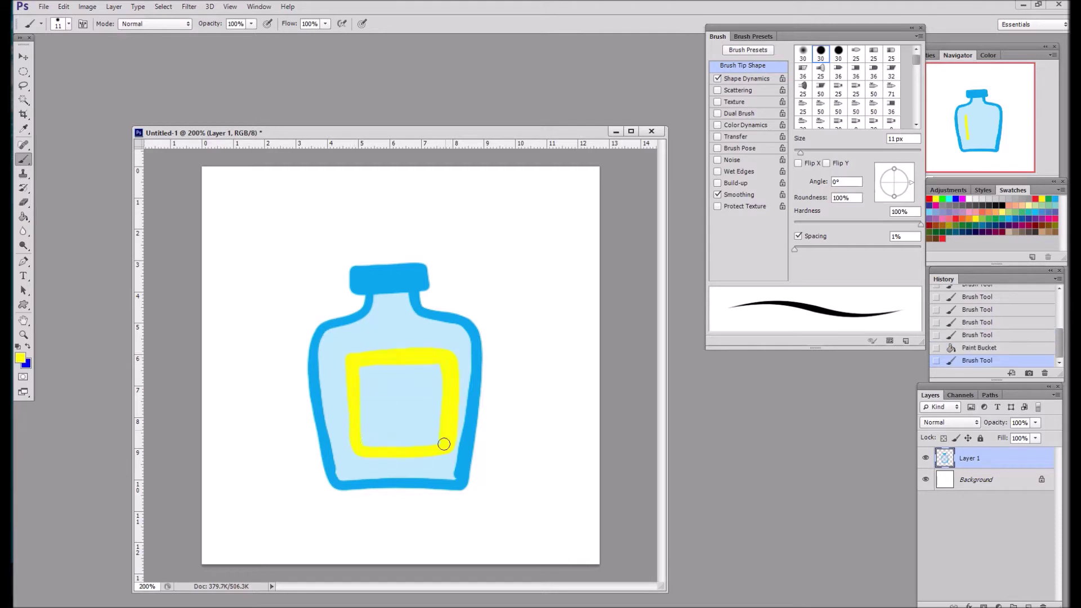
Step: Magic Wand the light-blue interior and paint the bottle body cyan
key(w)
click(447, 325)
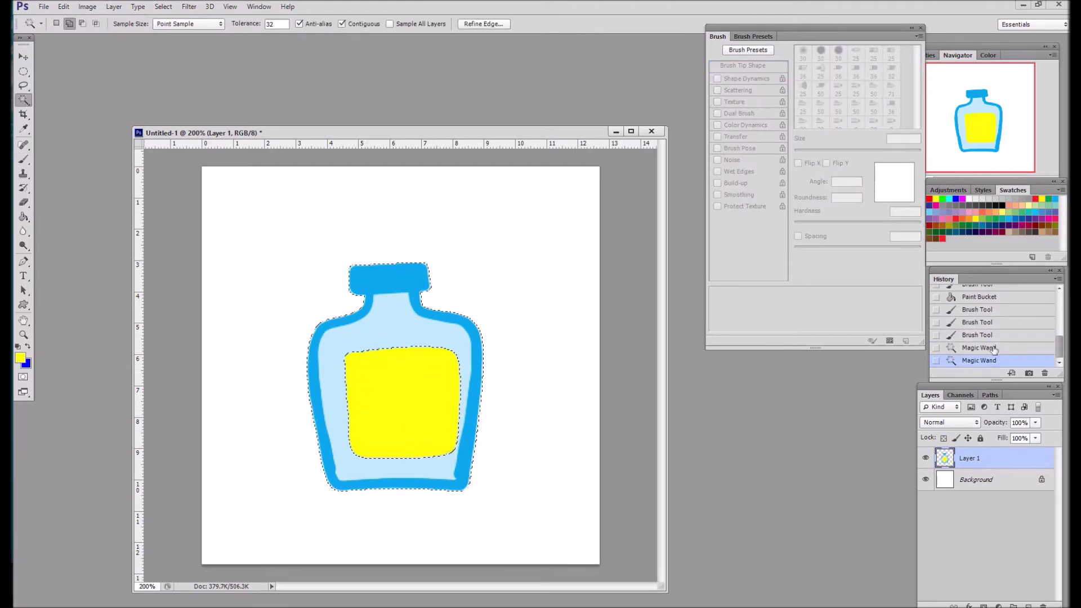
key(i)
key(b)
mouse_move(372, 304)
mouse_down()
mouse_move(451, 338)
mouse_move(472, 388)
mouse_move(349, 473)
mouse_up()
mouse_move(321, 338)
mouse_down()
mouse_move(344, 476)
mouse_move(383, 484)
mouse_up()
key(ctrl+z)
key(ctrl+d)
Step: Select the yellow label and paint red drips and a red skull on it
key(w)
click(403, 403)
key(b)
mouse_move(352, 360)
mouse_down()
mouse_move(414, 385)
mouse_move(348, 358)
mouse_move(394, 352)
mouse_up()
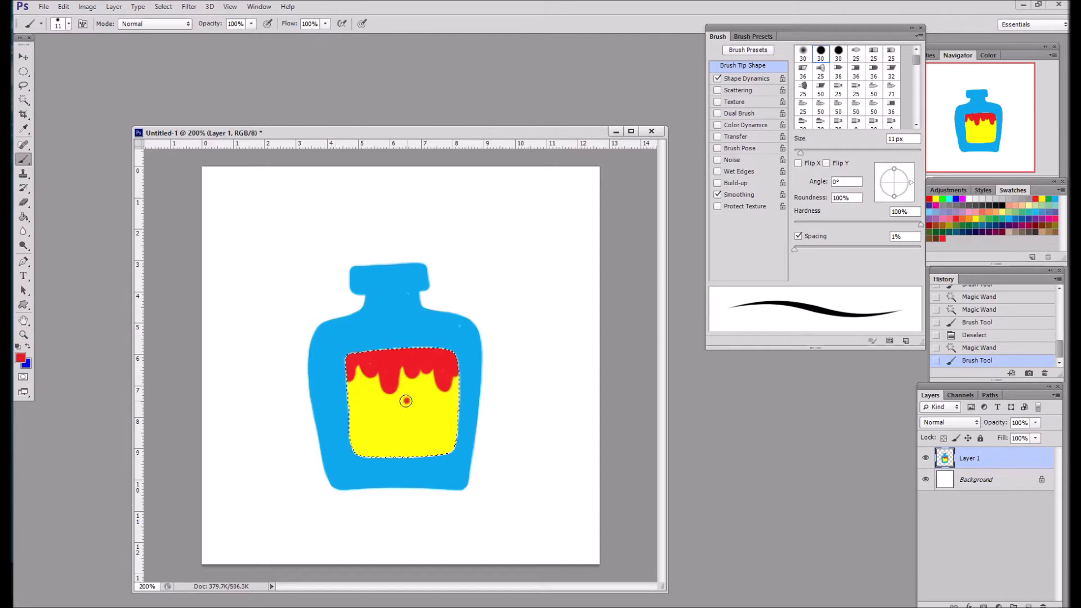
drag(406, 403, 411, 434)
Step: Add white eyes, nose and teeth to the skull
click(977, 199)
drag(800, 152, 797, 153)
mouse_move(396, 415)
mouse_down()
mouse_move(418, 416)
mouse_move(401, 432)
mouse_move(421, 441)
mouse_up()
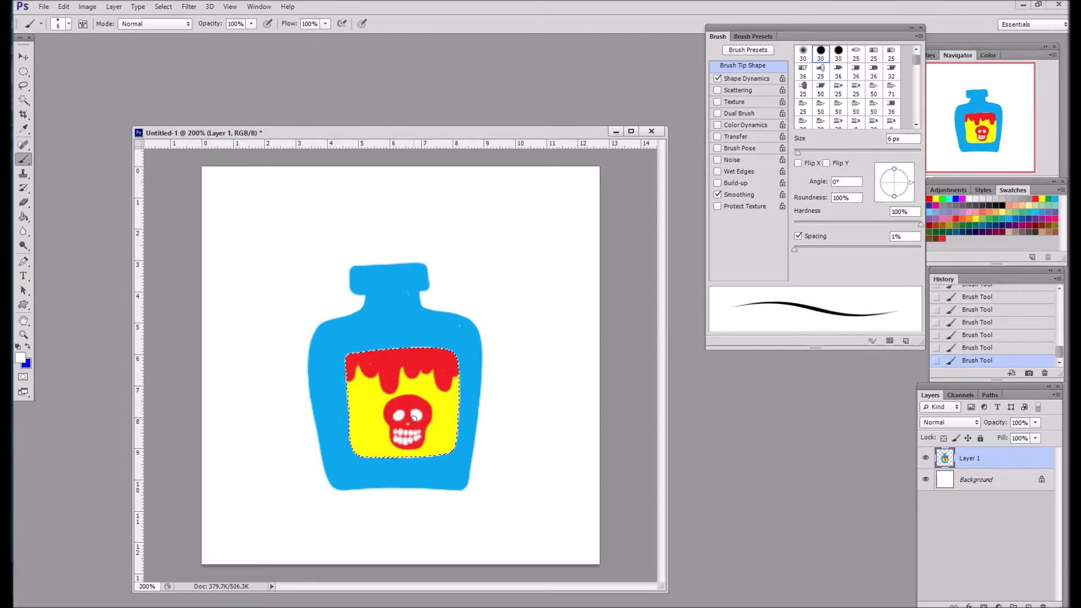
key(ctrl+d)
Step: Try widening the bottle cap in blue, then lower brush opacity to 8%
alt+click(376, 274)
drag(429, 264, 434, 294)
key(x)
click(977, 347)
drag(797, 152, 805, 152)
Step: Shade the bottle neck and right shoulder with faint darker blue
key(0)
key(8)
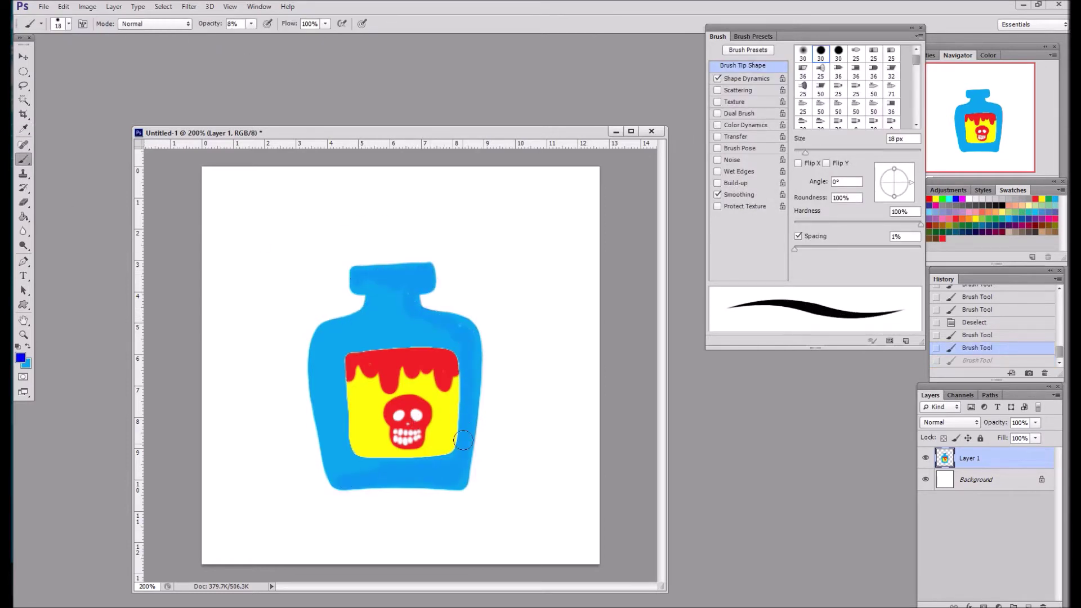
mouse_move(388, 309)
mouse_down()
mouse_move(406, 298)
mouse_move(379, 295)
mouse_up()
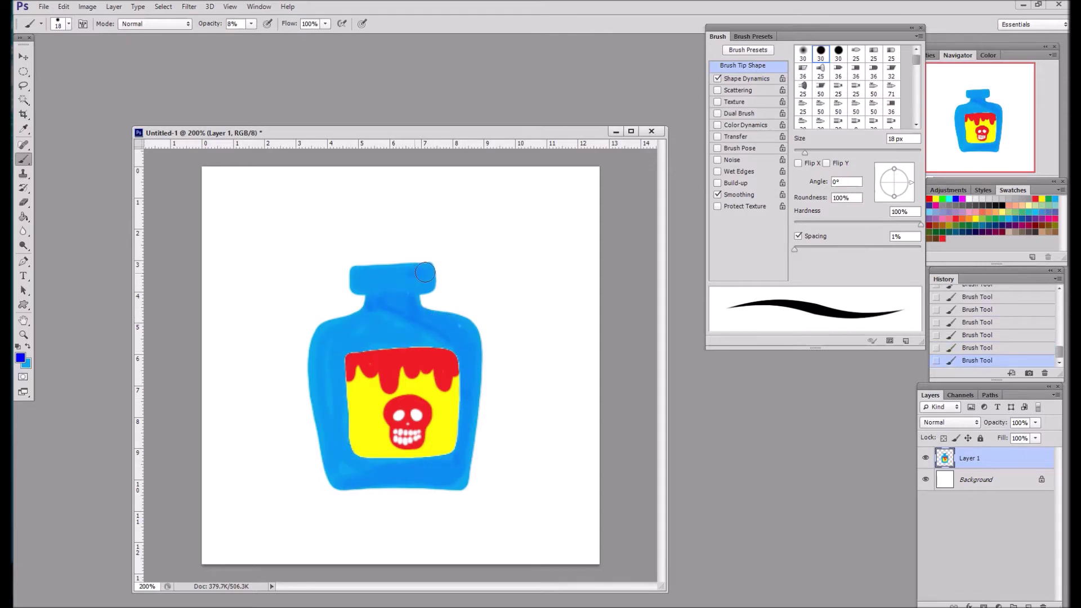
drag(423, 319, 455, 338)
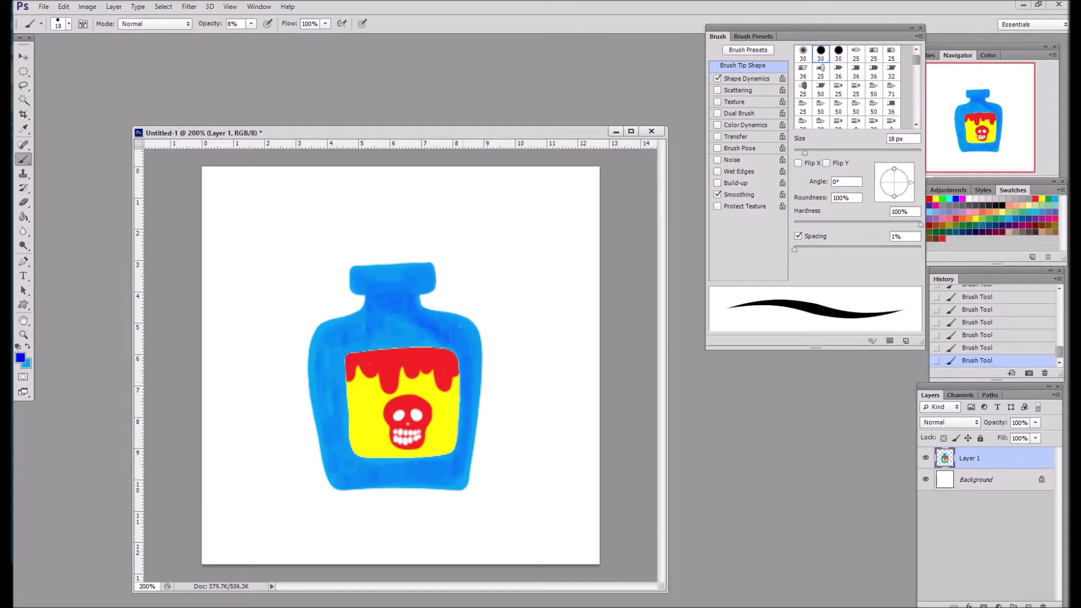
Step: Paint a brown cork above the bottle and outline its edges in tan
key(0)
drag(805, 152, 802, 152)
mouse_move(370, 261)
mouse_down()
mouse_move(409, 220)
mouse_move(404, 254)
mouse_up()
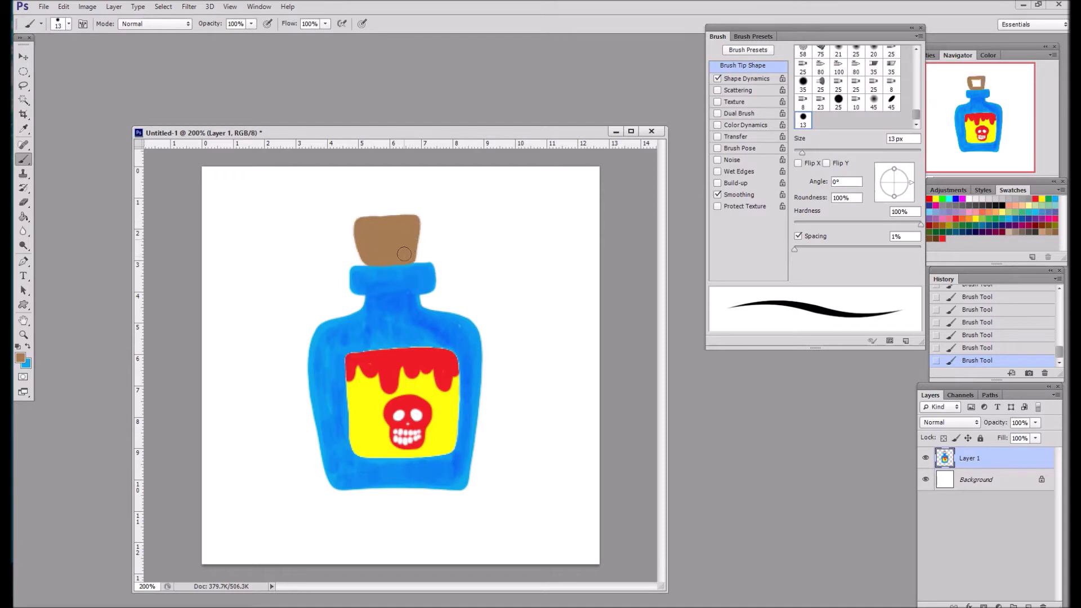
click(968, 211)
key(bracketleft)
key(bracketleft)
key(bracketleft)
key(bracketleft)
key(bracketleft)
key(bracketleft)
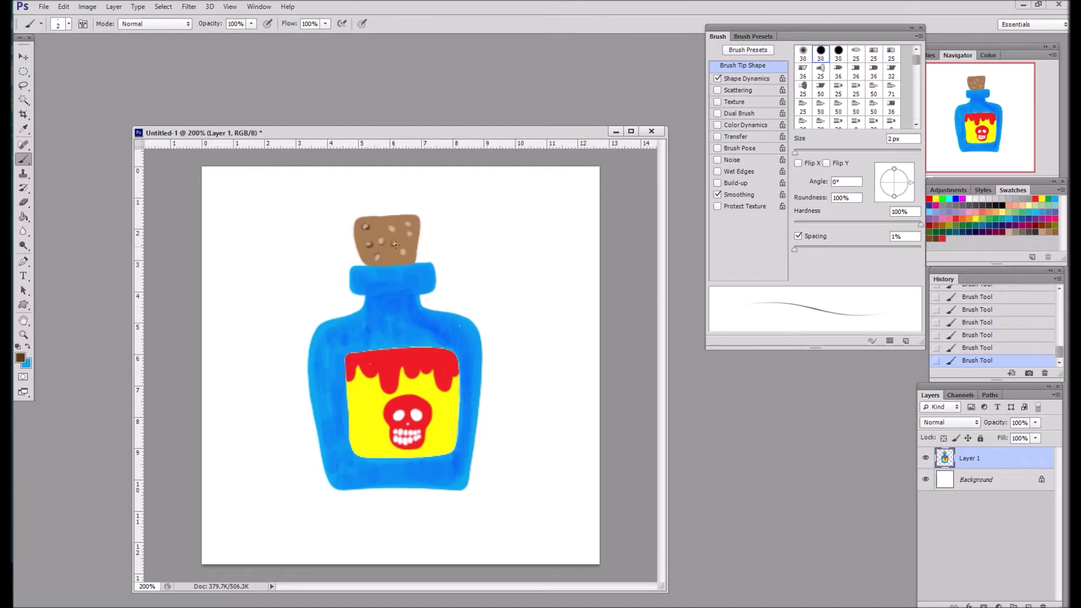
drag(356, 225, 417, 215)
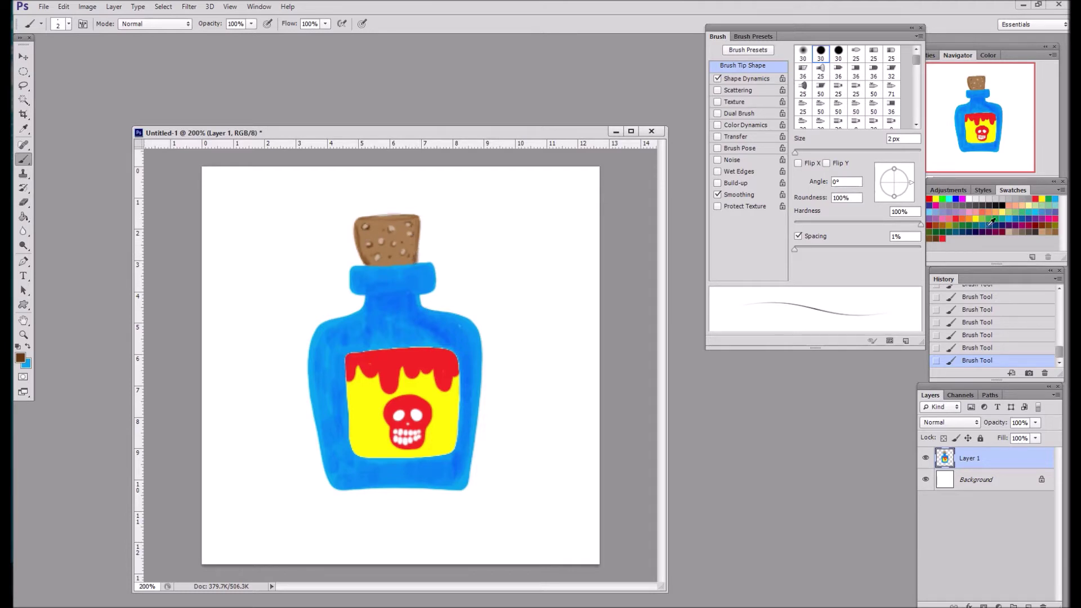
Step: Outline the bottle's left edge and shade the label drips dark red
mouse_move(332, 324)
mouse_down()
mouse_move(320, 371)
mouse_move(336, 465)
mouse_up()
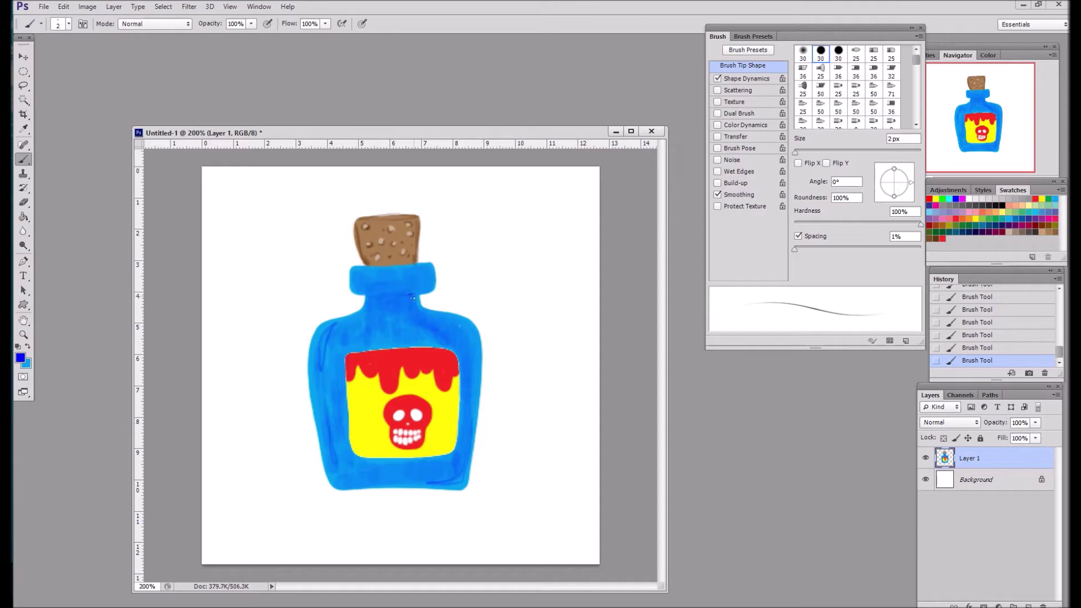
click(962, 219)
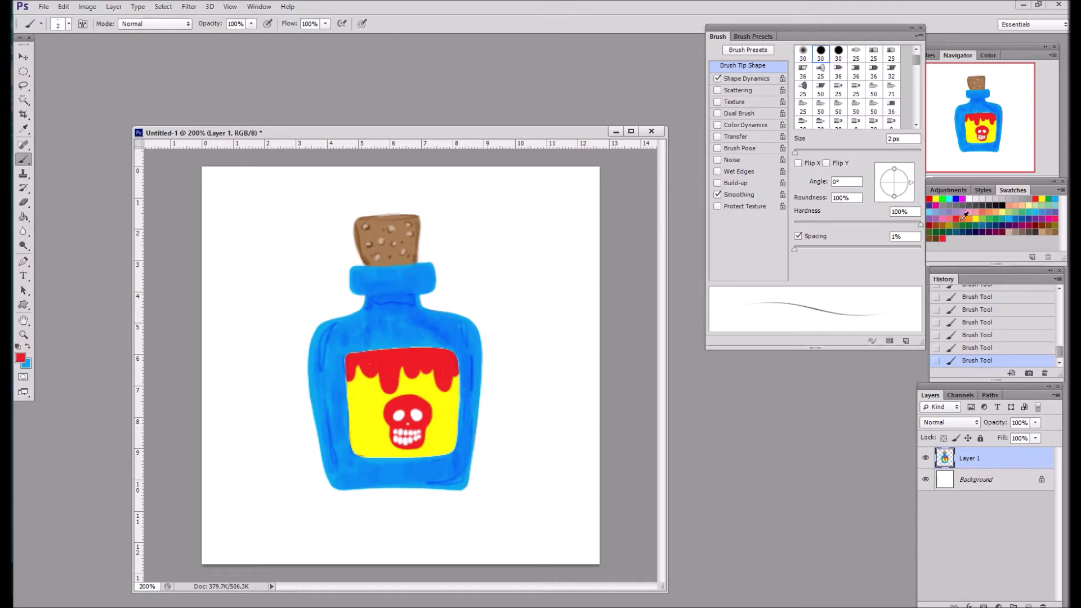
mouse_move(370, 375)
mouse_down()
mouse_move(449, 389)
mouse_move(454, 406)
mouse_up()
drag(409, 382, 407, 386)
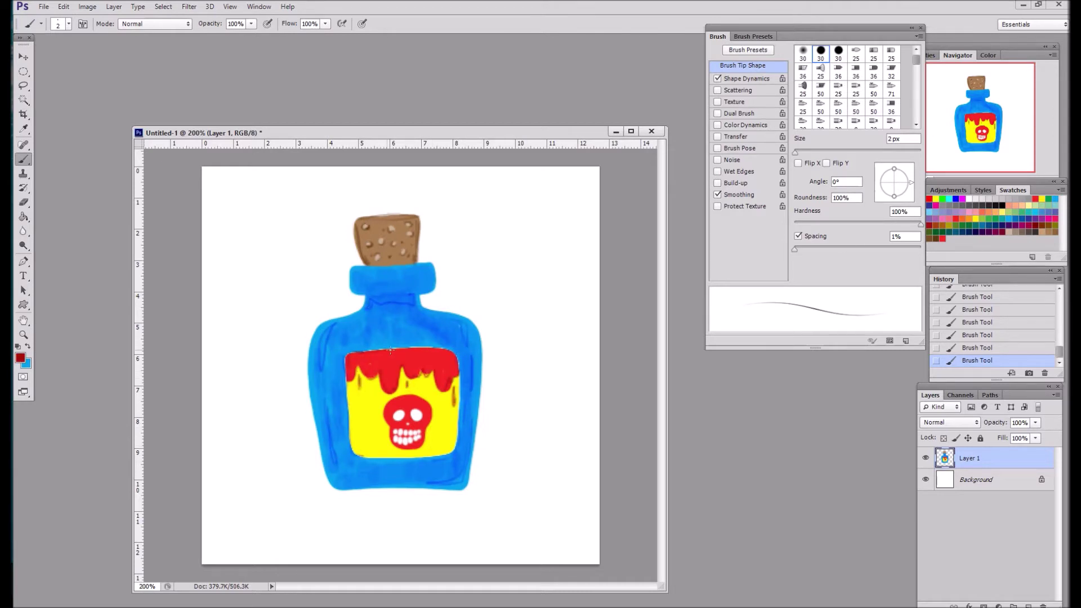
Step: Create a second blank document with a new empty layer
key(ctrl+n)
key(Return)
key(ctrl+shift+alt+n)
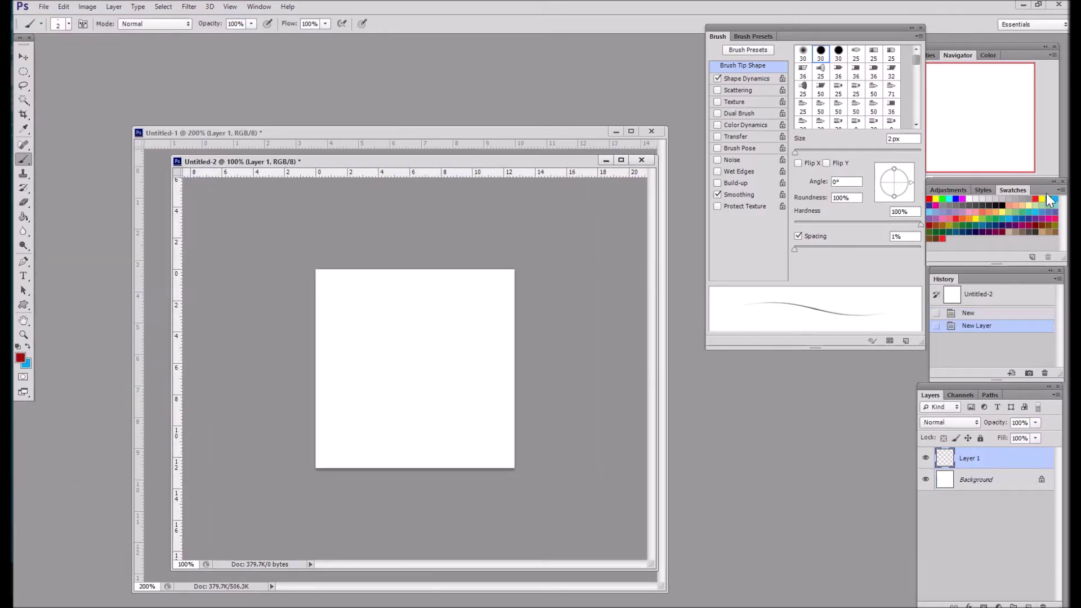
Step: Paint the ghost outline solid in light blue
drag(992, 184, 997, 181)
key(d)
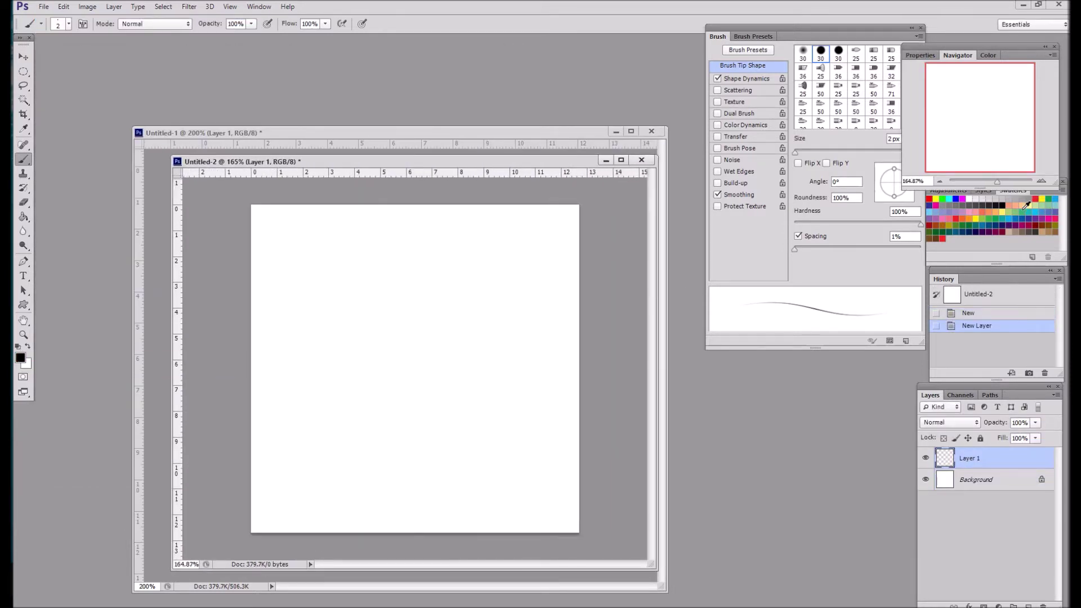
click(991, 198)
drag(807, 153, 804, 152)
click(21, 358)
click(935, 185)
mouse_move(441, 488)
mouse_down()
mouse_move(403, 235)
mouse_move(536, 506)
mouse_move(352, 289)
mouse_move(453, 446)
mouse_move(536, 499)
mouse_up()
drag(383, 282, 442, 394)
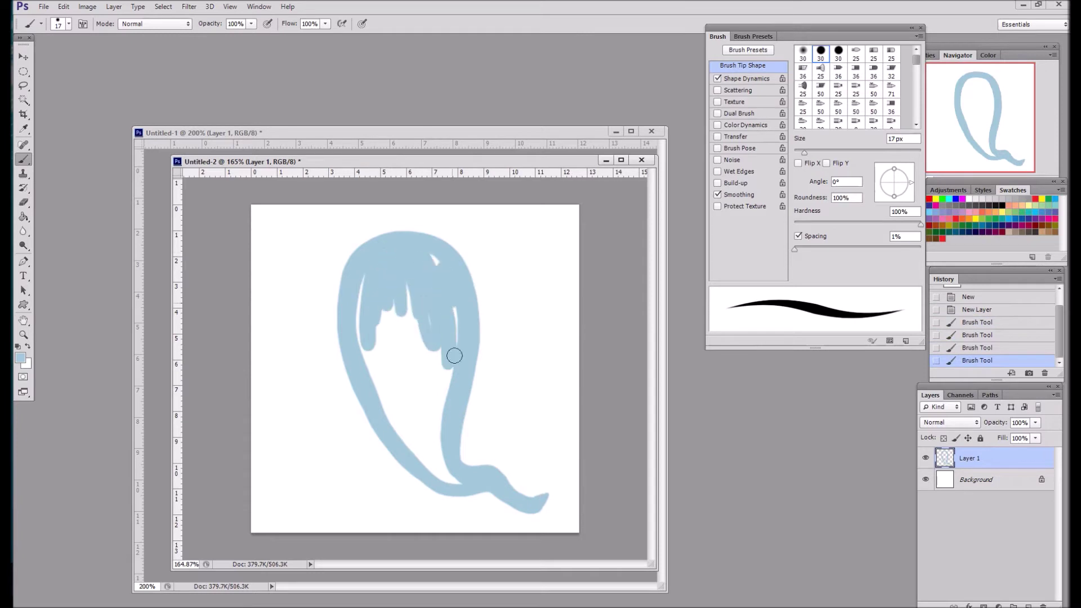
Step: Shade the ghost's right edge, tail underside and lower-left edge darker blue at 12 px
click(20, 357)
mouse_move(422, 234)
mouse_down()
mouse_move(458, 415)
mouse_move(459, 494)
mouse_up()
drag(804, 153, 800, 153)
drag(442, 494, 542, 496)
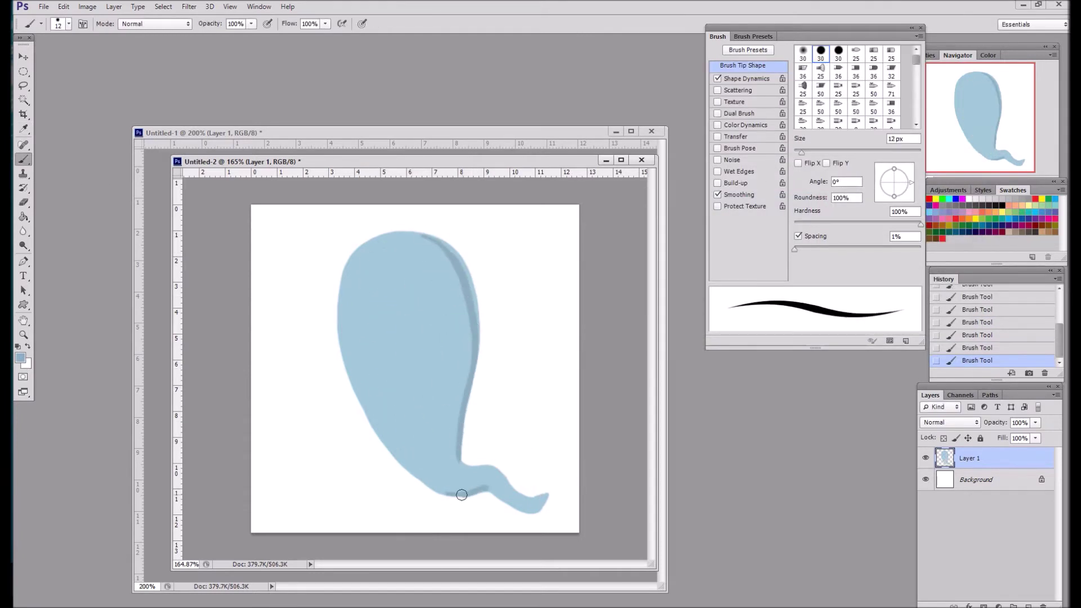
drag(446, 245, 471, 374)
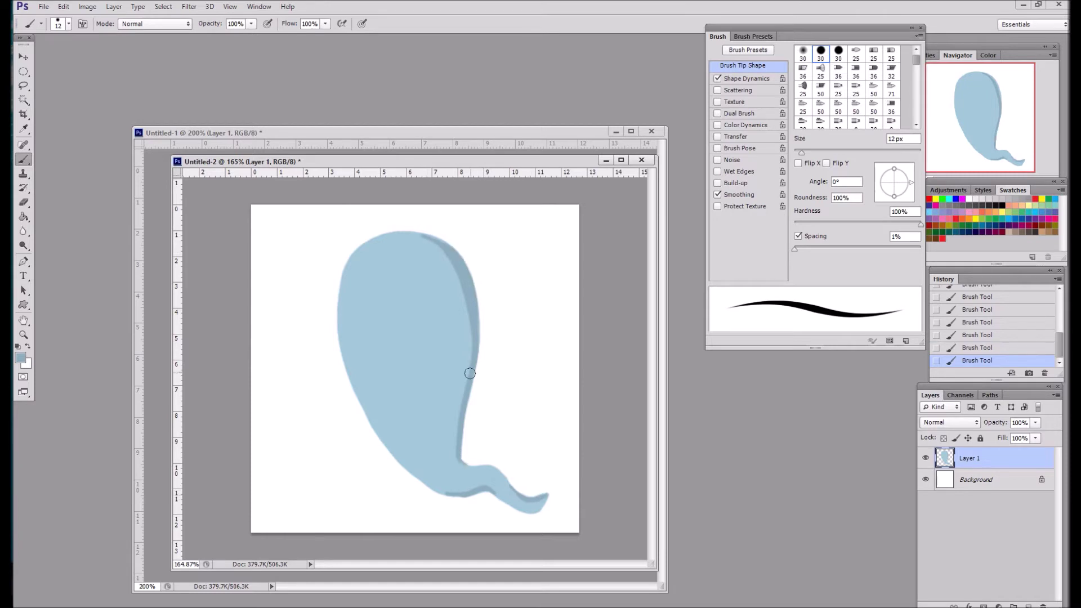
drag(390, 447, 456, 495)
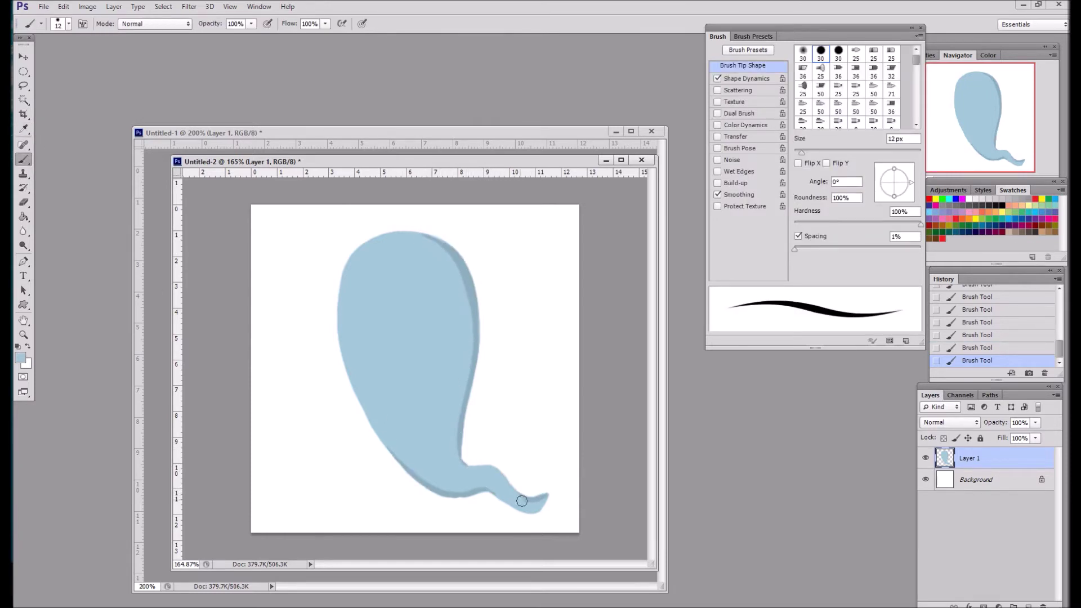
Step: Widen the ghost's upper-left edge and paint two stick arms with hands at 7 px
key(bracketleft)
key(bracketleft)
key(bracketleft)
mouse_move(366, 243)
mouse_down()
mouse_move(347, 383)
mouse_move(308, 401)
mouse_move(322, 415)
mouse_up()
drag(473, 329, 525, 300)
key(i)
key(b)
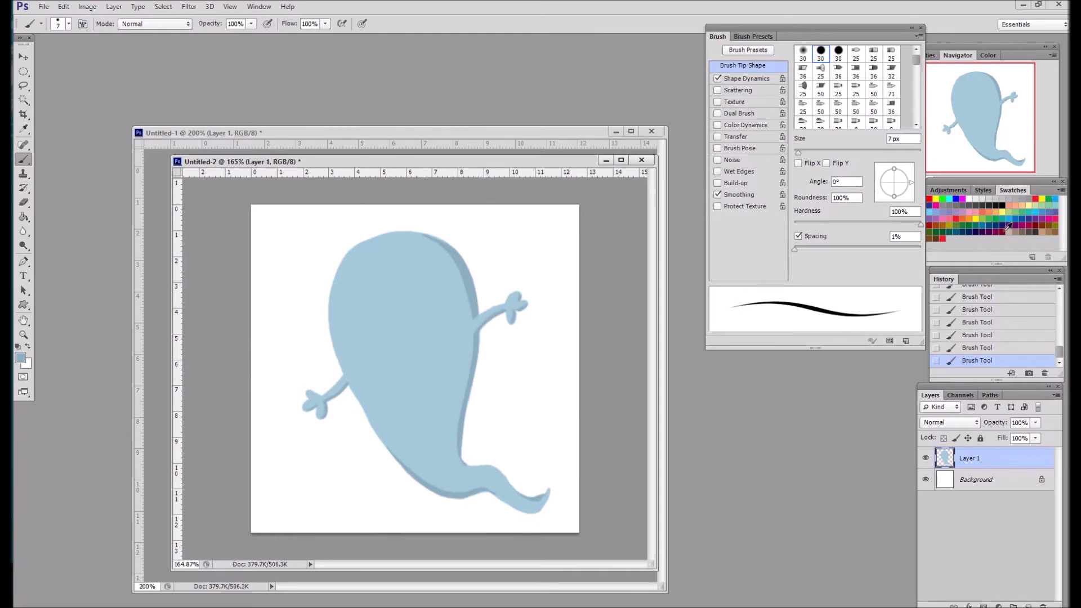
Step: Paint two brown ring eyes on the ghost's head
click(939, 230)
mouse_move(369, 276)
mouse_down()
mouse_move(418, 274)
mouse_move(365, 293)
mouse_move(421, 288)
mouse_move(366, 294)
mouse_move(417, 283)
mouse_up()
click(980, 240)
key(ctrl+z)
Step: Outline a wide open mouth with salmon zigzag teeth top and bottom
click(995, 228)
mouse_move(376, 377)
mouse_down()
mouse_move(438, 379)
mouse_move(376, 385)
mouse_up()
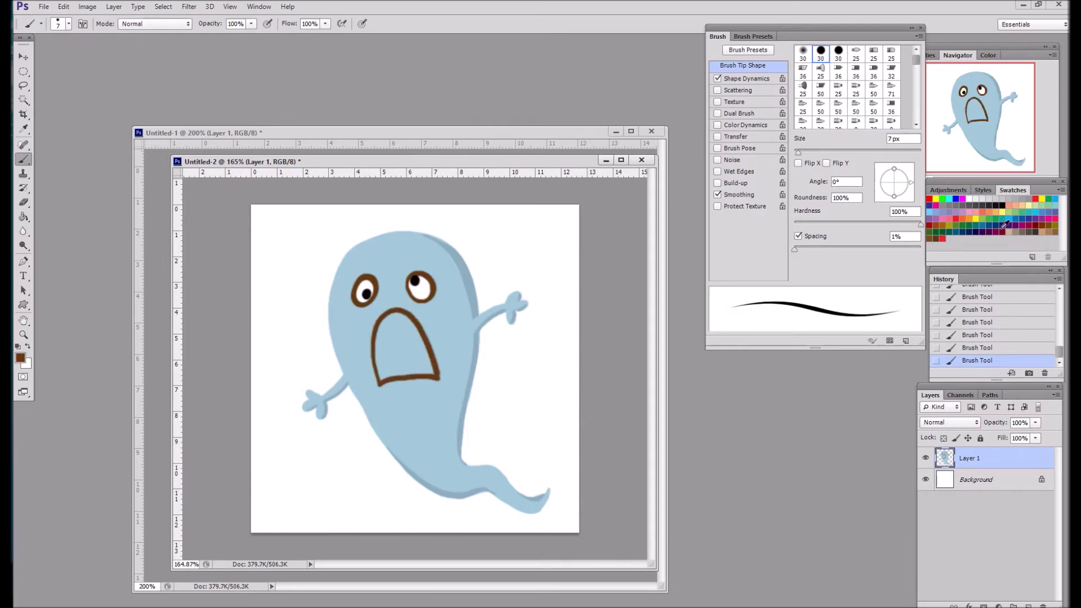
key(b)
drag(377, 337, 423, 326)
drag(378, 376, 430, 370)
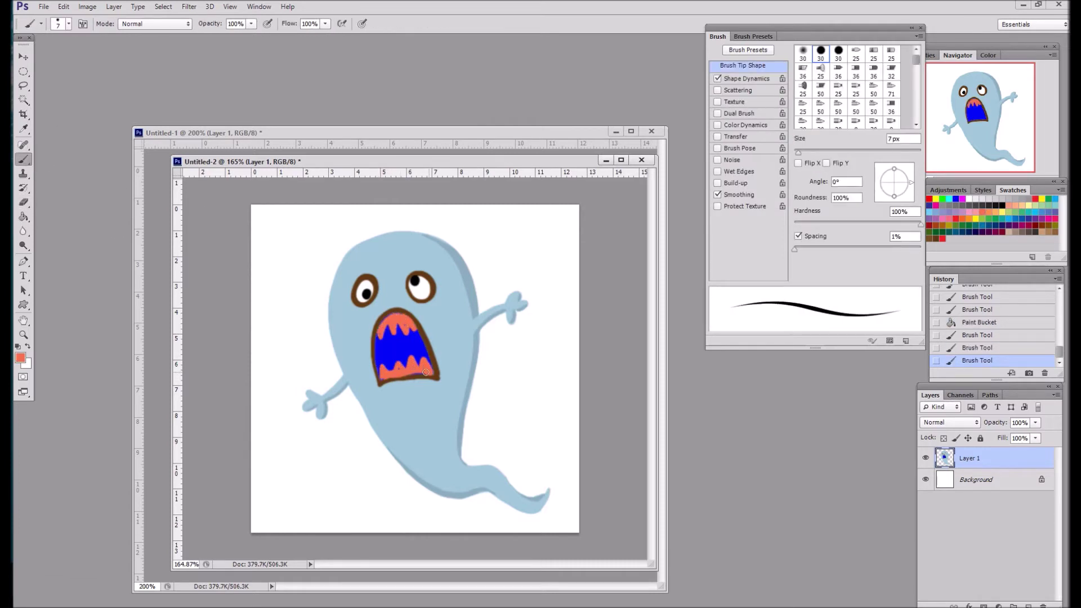
Step: Lasso the ghost's right eye and resize it with Free Transform
key(l)
drag(405, 262, 389, 253)
key(ctrl+t)
key(Return)
key(ctrl+d)
Step: Cover the white patch beside the right eye with the body's light blue
click(23, 159)
alt+click(444, 270)
drag(431, 268, 432, 309)
Step: Paint dark grey eyelash strokes beside both eyes
click(987, 201)
drag(421, 271, 436, 285)
drag(427, 282, 432, 301)
drag(356, 290, 344, 309)
mouse_move(361, 295)
mouse_down()
mouse_move(355, 317)
mouse_move(431, 332)
mouse_up()
Step: Add red zigzags across the teeth and a white drop on the upper-right head
mouse_move(380, 364)
mouse_down()
mouse_move(433, 360)
mouse_move(383, 358)
mouse_up()
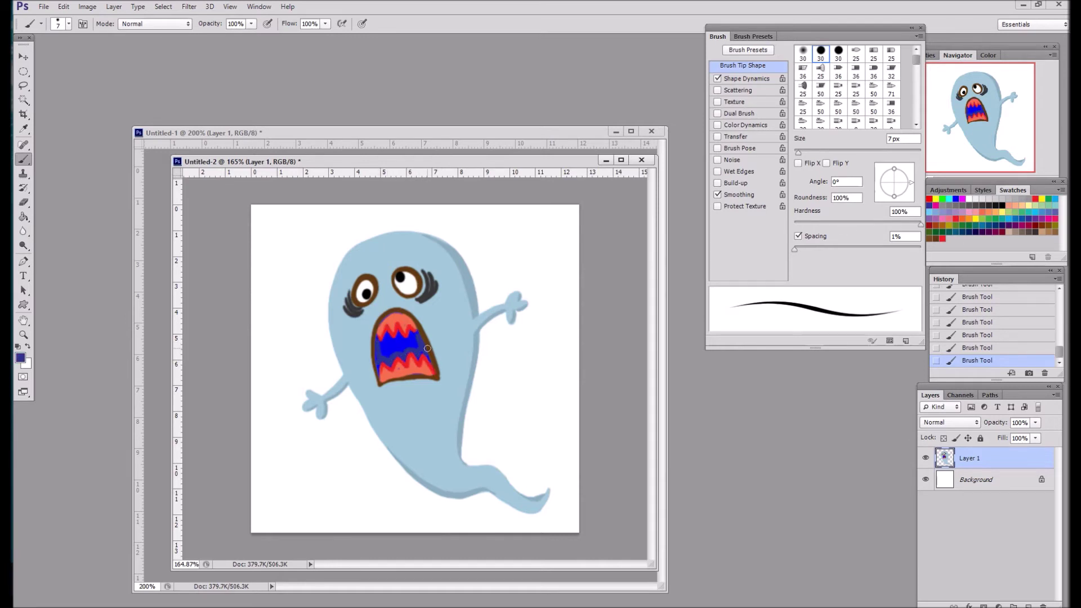
mouse_move(433, 249)
mouse_down()
mouse_move(446, 272)
mouse_move(431, 243)
mouse_move(436, 255)
mouse_up()
key(bracketleft)
key(bracketleft)
key(bracketleft)
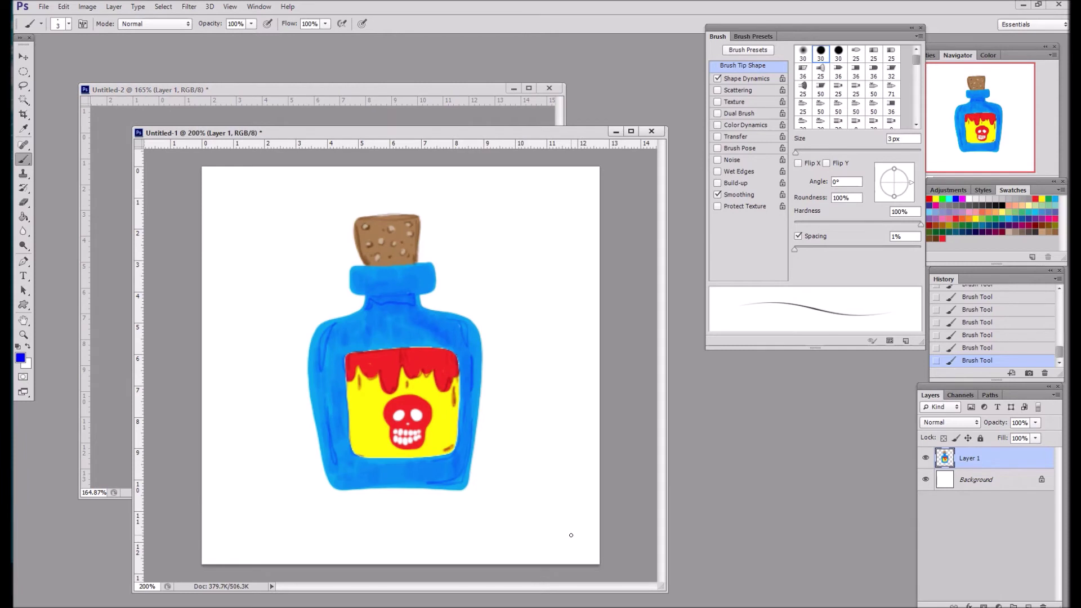
Step: Duplicate the bottle layer and rearrange the ghost and bottle document windows
drag(977, 458, 1028, 606)
click(31, 58)
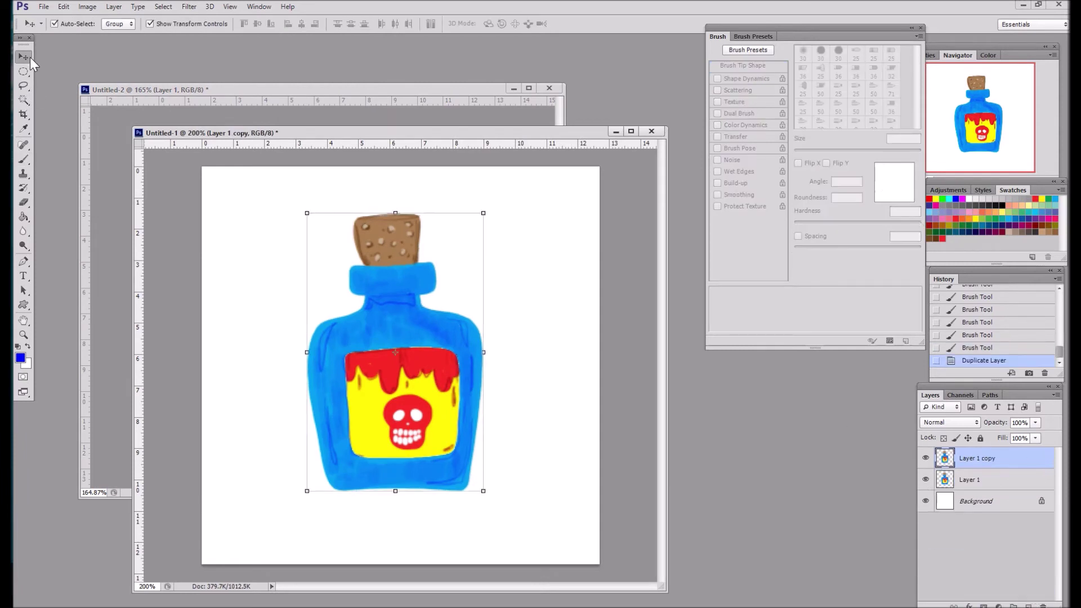
click(115, 164)
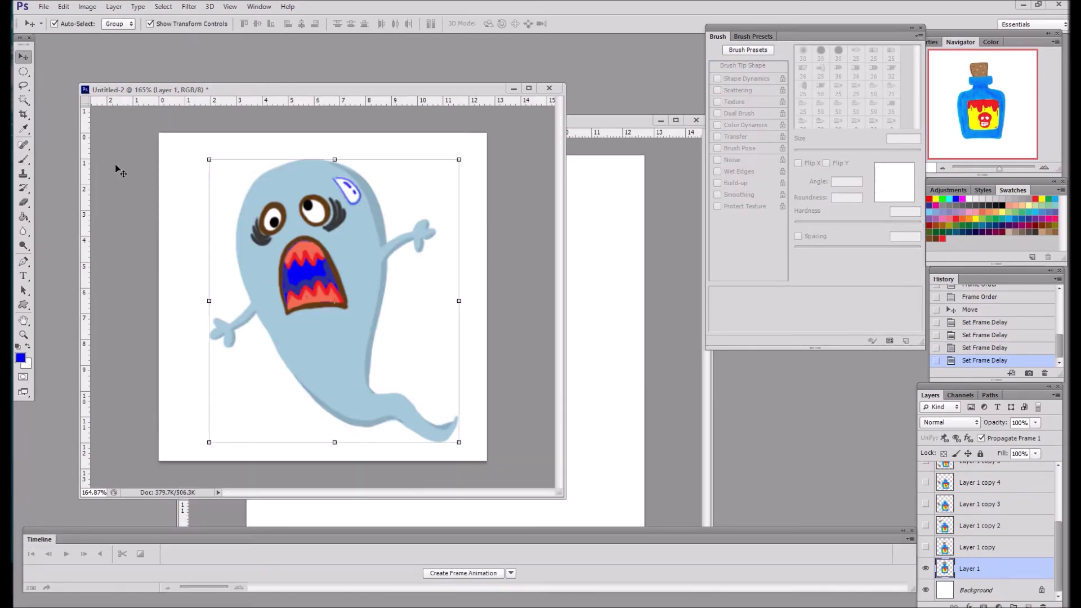
mouse_move(399, 90)
mouse_down()
mouse_move(414, 79)
mouse_move(397, 74)
mouse_move(377, 98)
mouse_up()
click(590, 121)
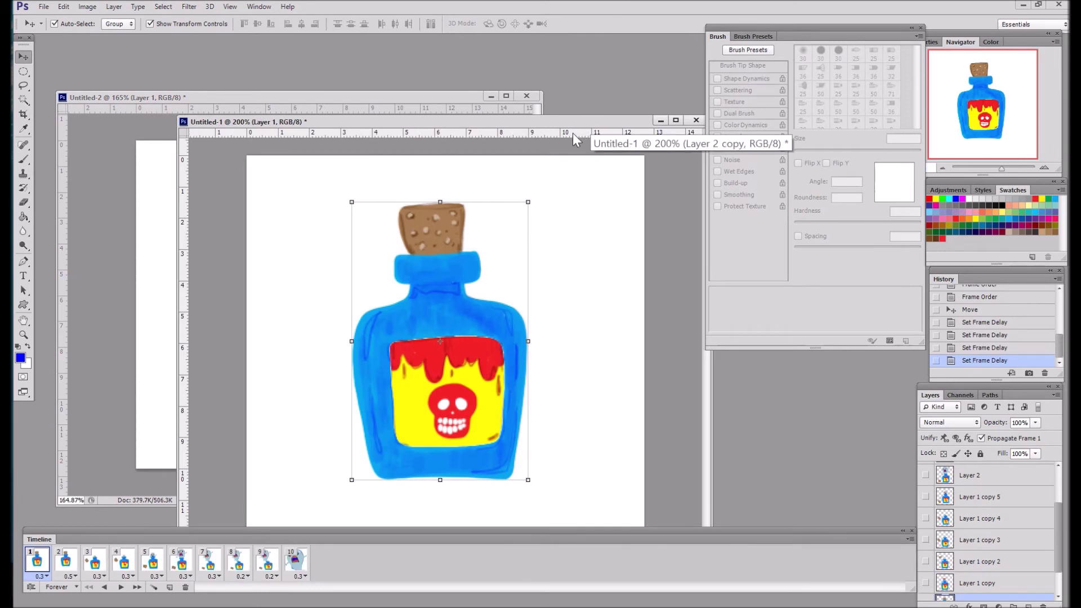
drag(563, 118, 553, 80)
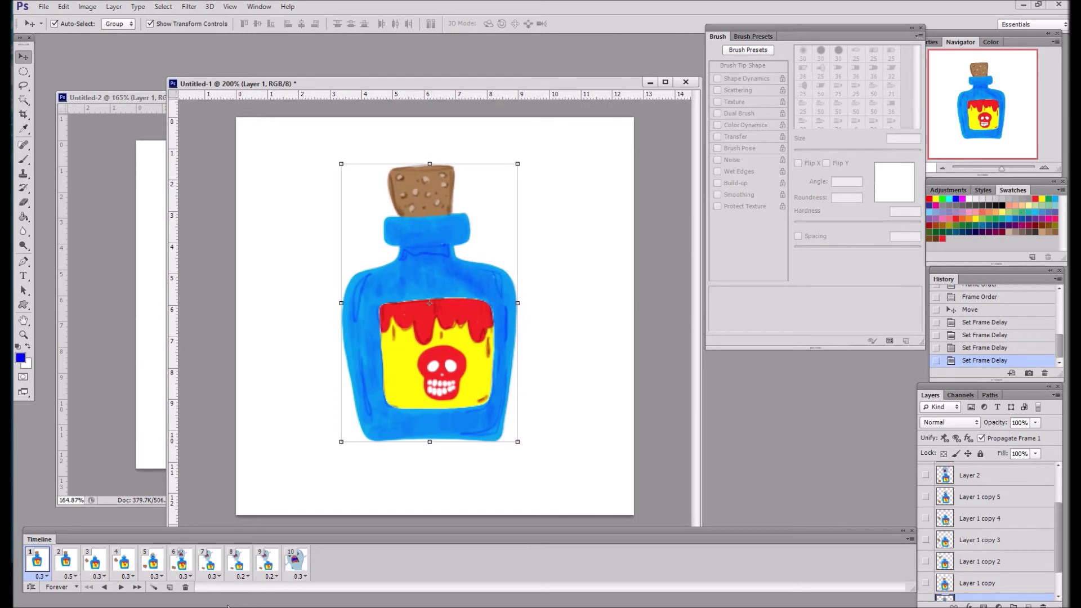
click(122, 588)
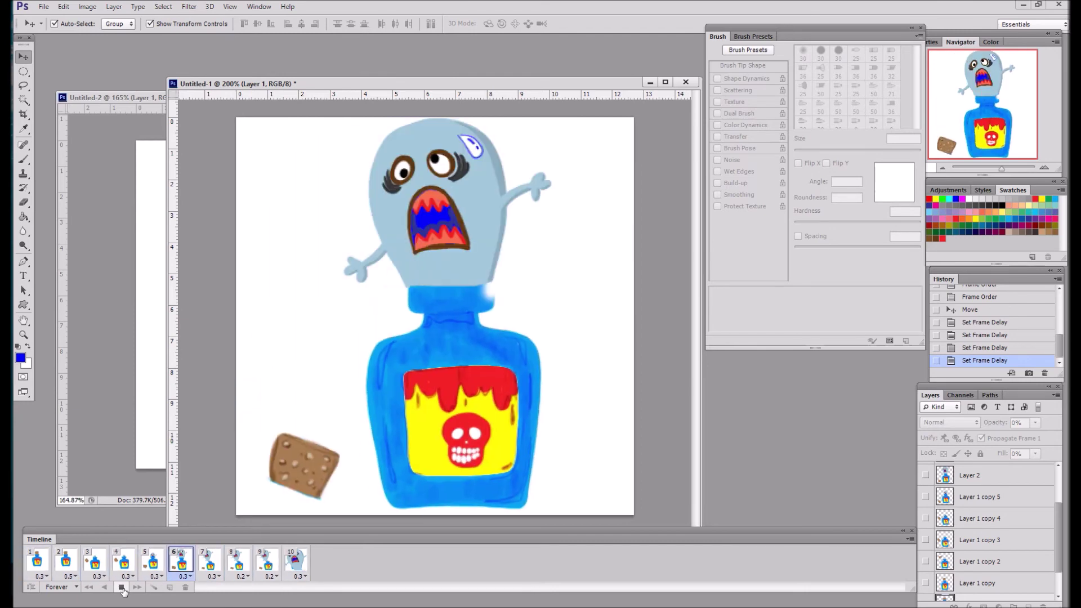
click(122, 587)
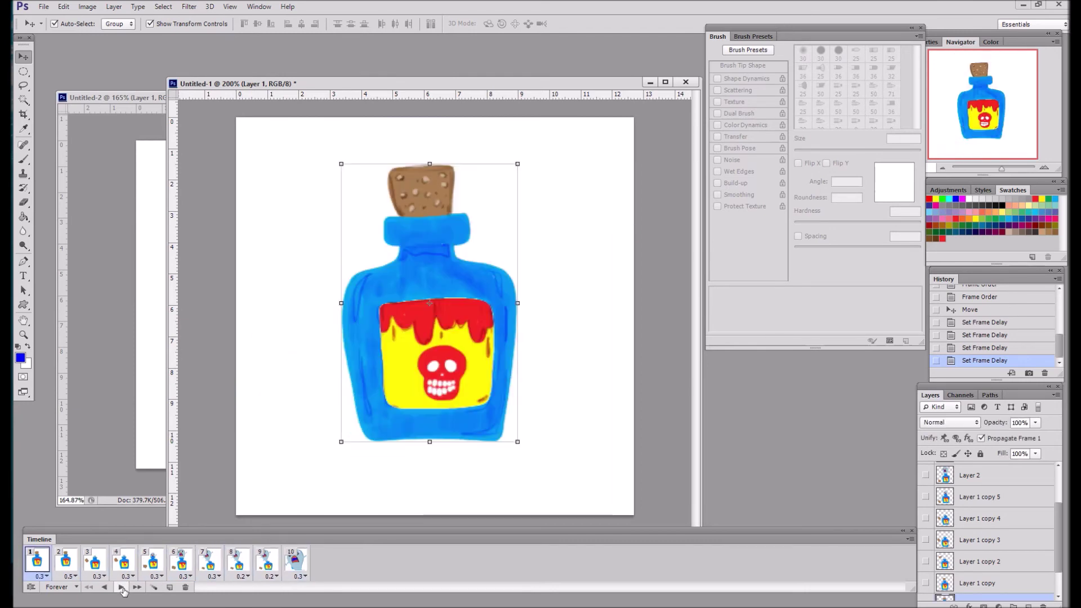
click(114, 343)
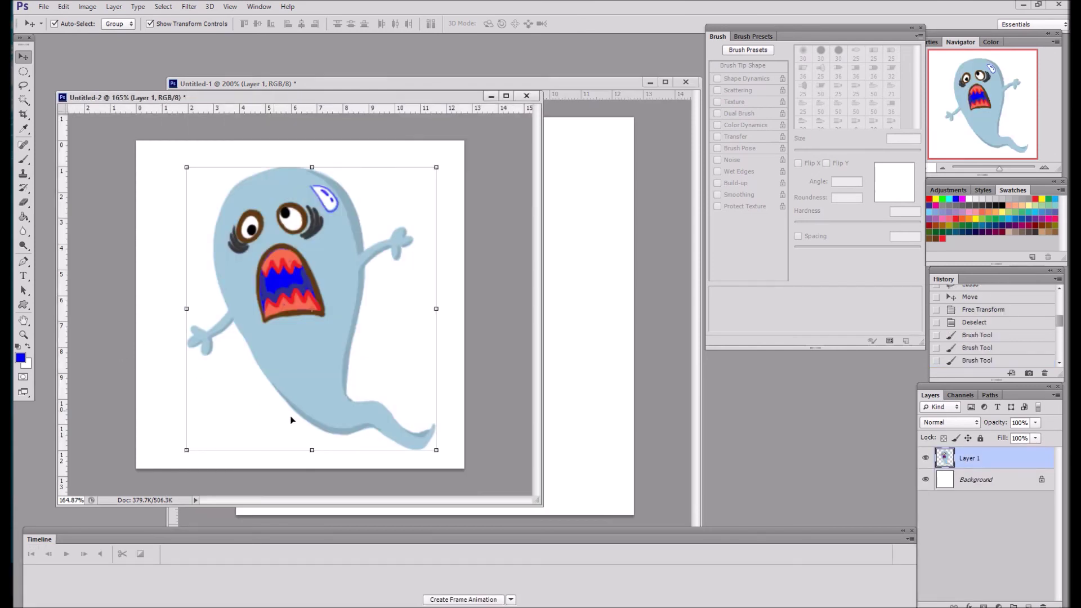
click(545, 506)
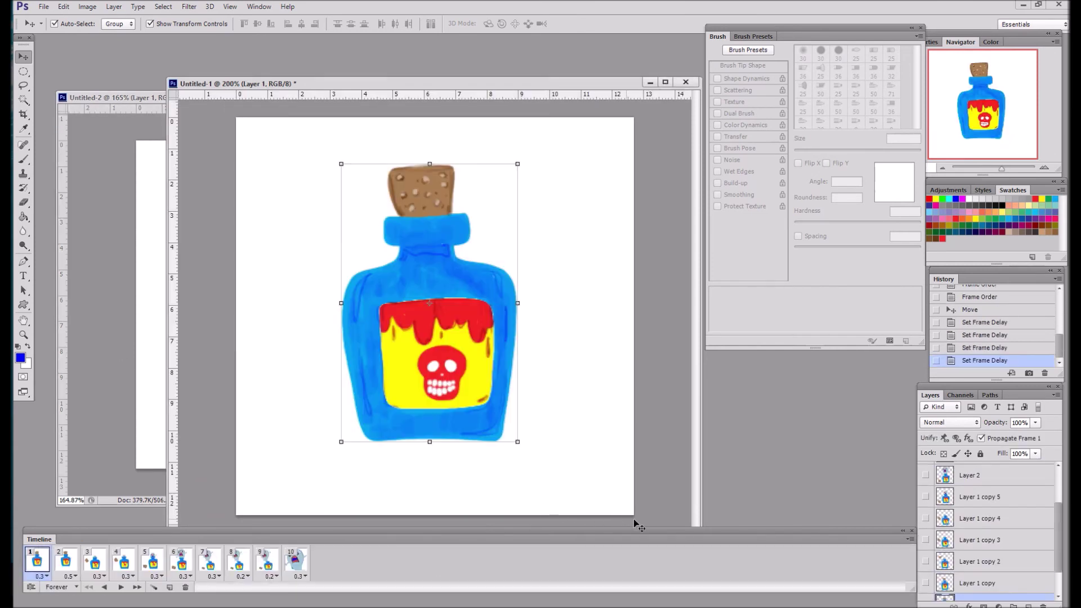
click(142, 379)
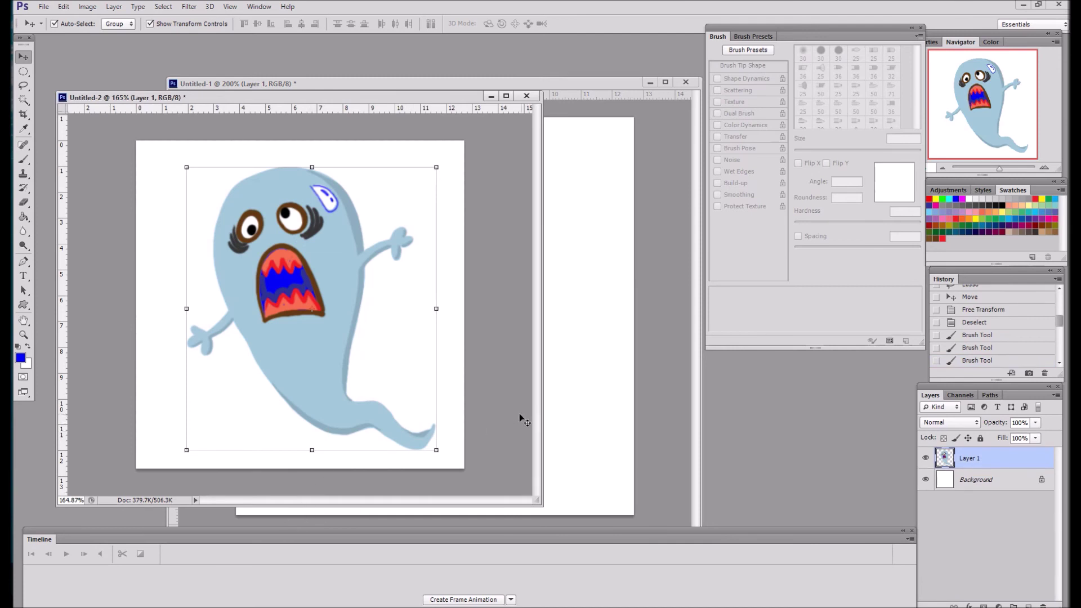
click(580, 367)
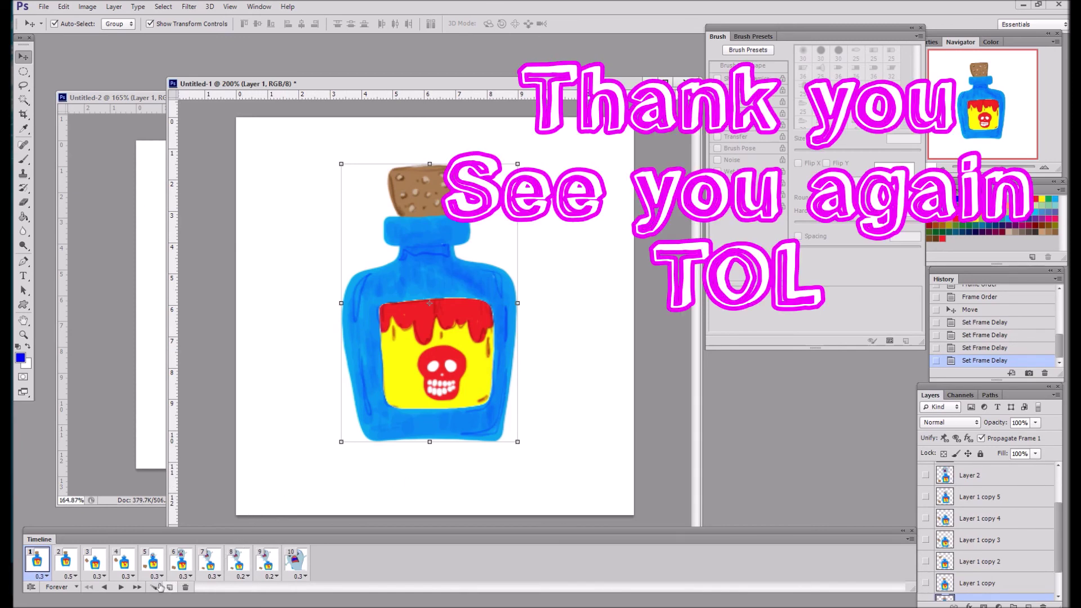
click(122, 587)
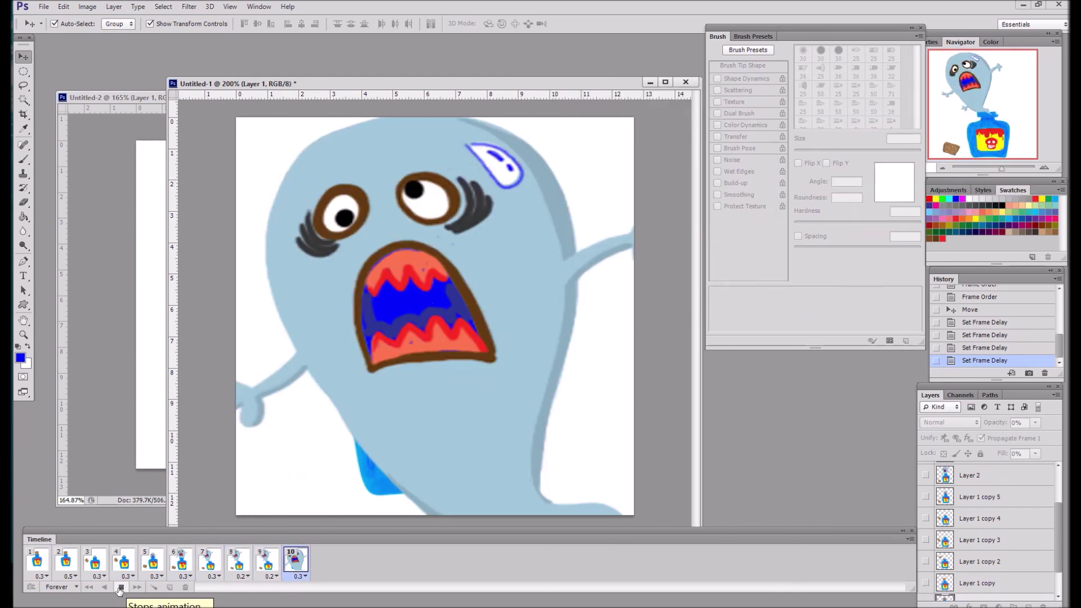
click(120, 588)
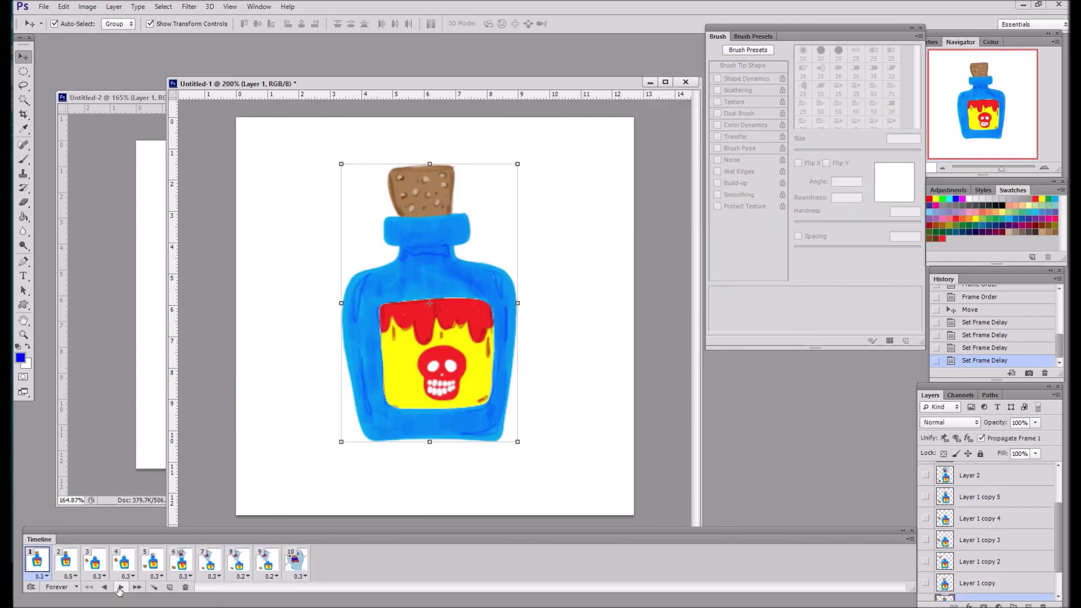